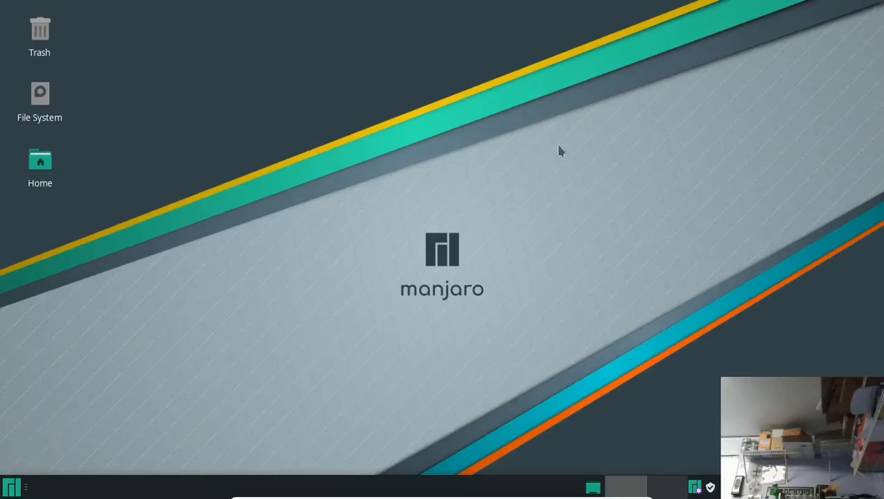
pyautogui.click(12, 488)
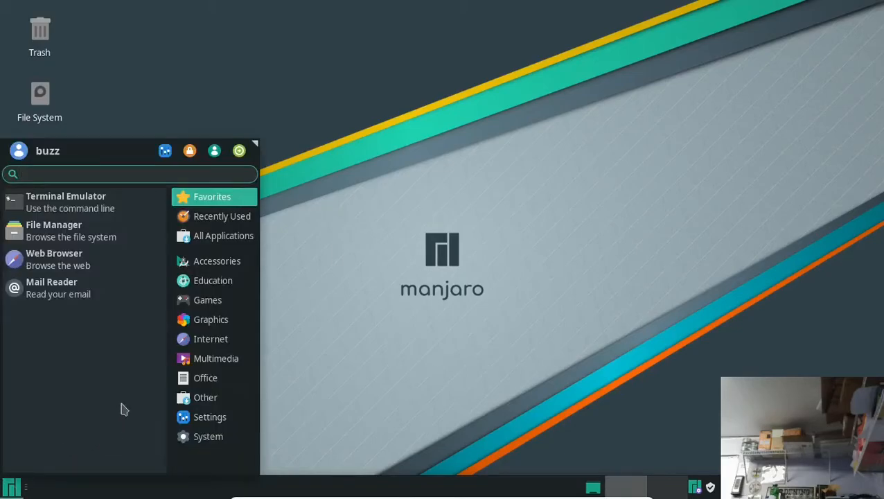
pyautogui.click(534, 365)
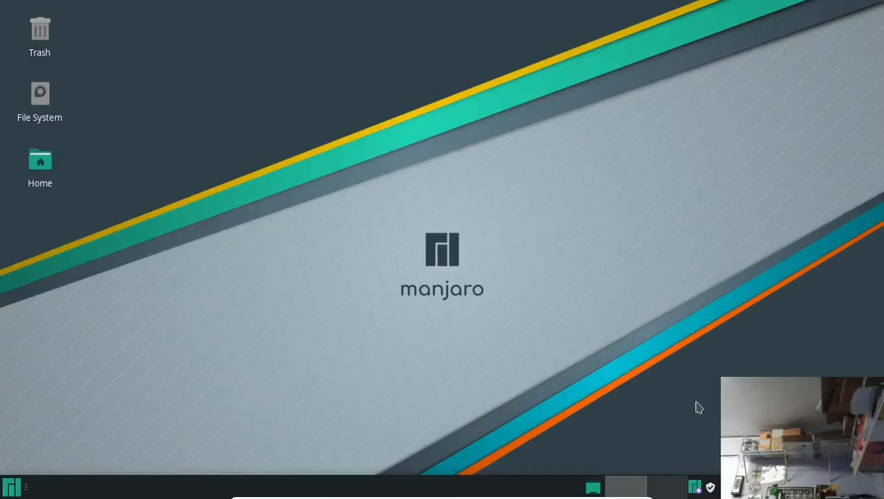
pyautogui.click(695, 488)
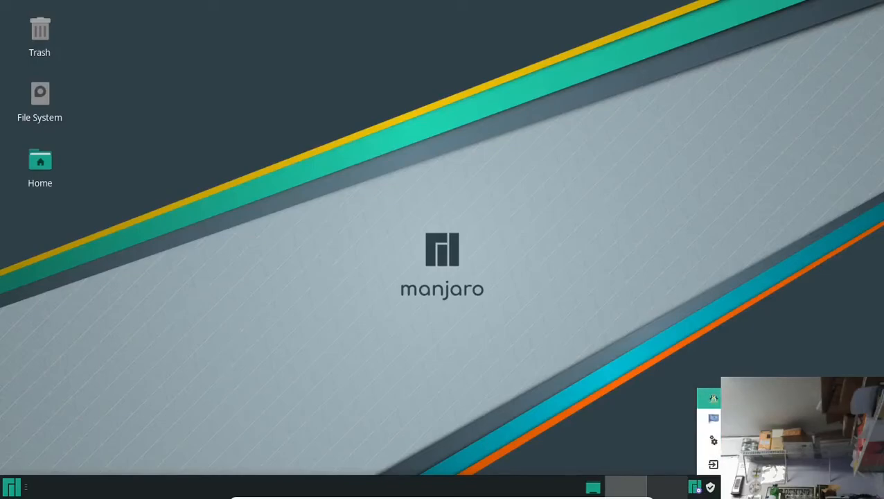
pyautogui.click(642, 388)
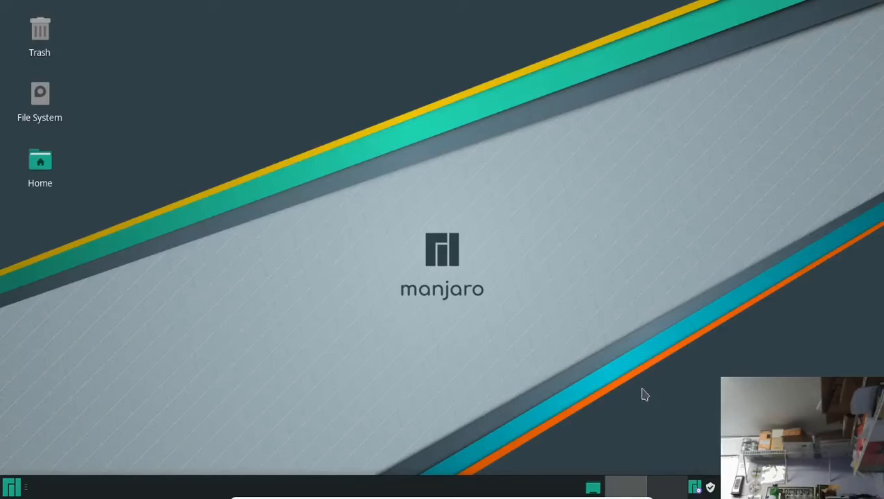
# Step: Open Add/Remove Software and check for available updates
pyautogui.click(711, 488)
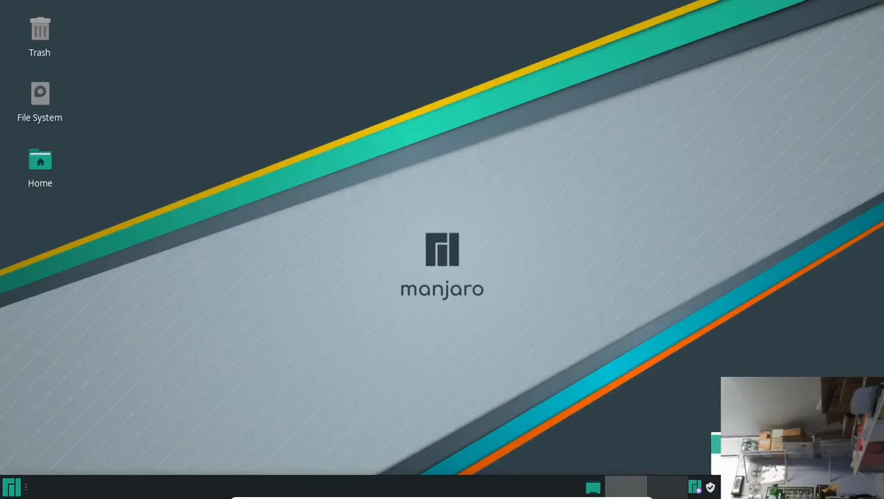
pyautogui.click(742, 444)
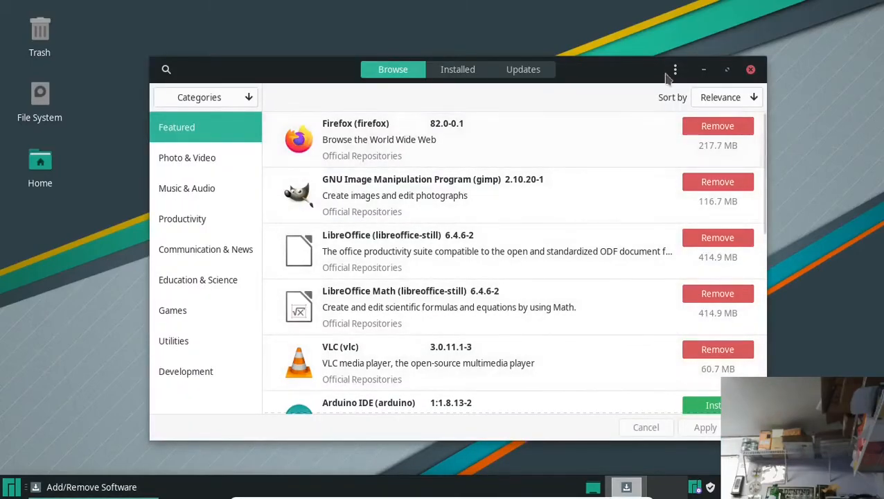
pyautogui.click(531, 69)
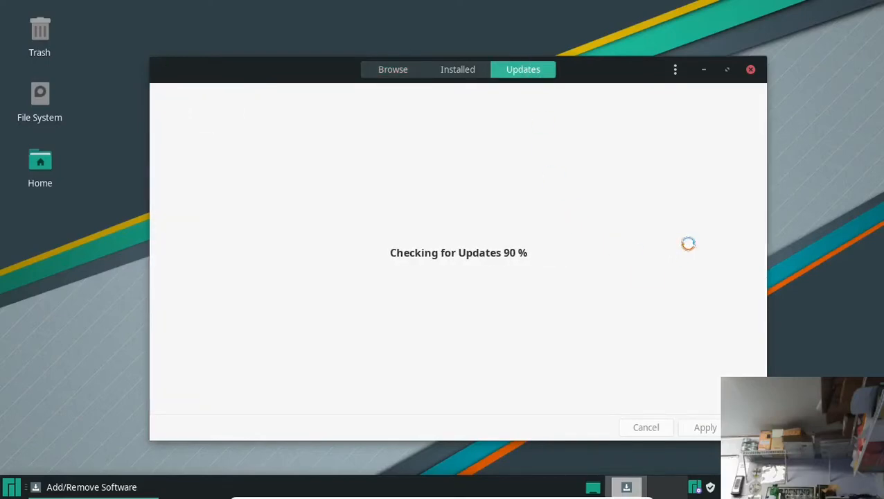
# Step: Open the package manager's preferences and authenticate with the account password
pyautogui.click(675, 70)
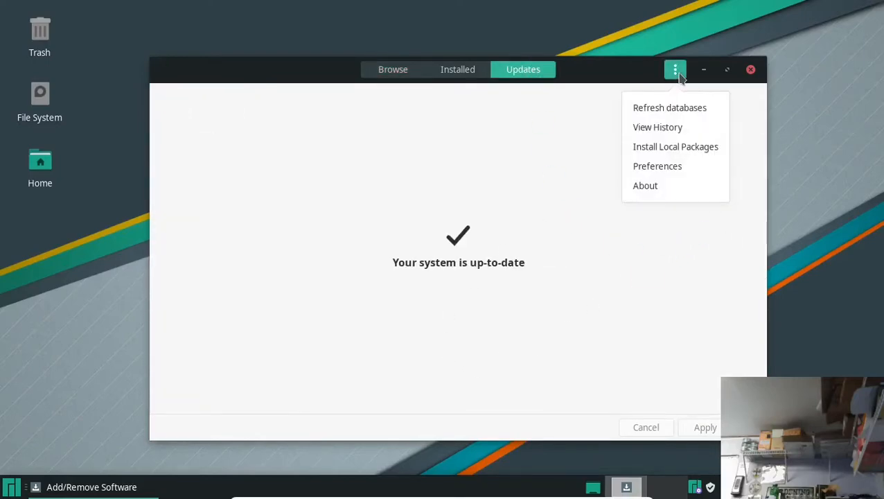
pyautogui.click(650, 168)
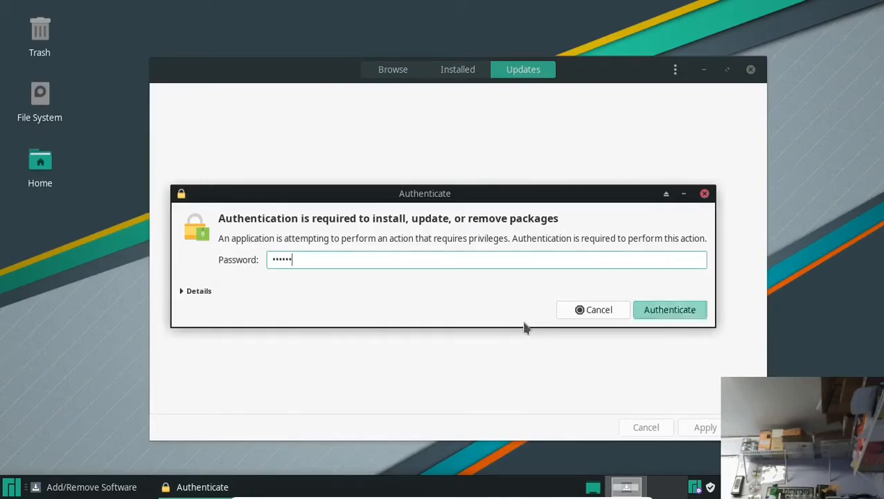
pyautogui.press('Return')
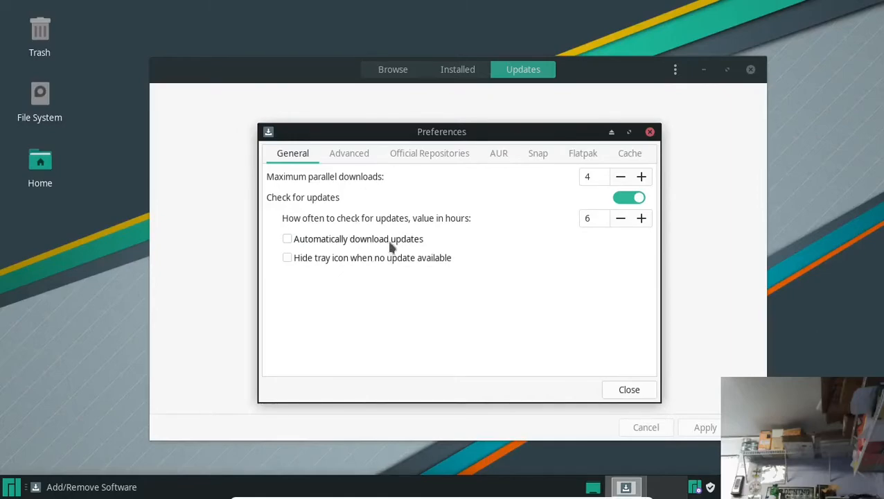
# Step: Look through the AUR, Snap, Flatpak, General, Advanced and Official Repositories preferences
pyautogui.click(500, 157)
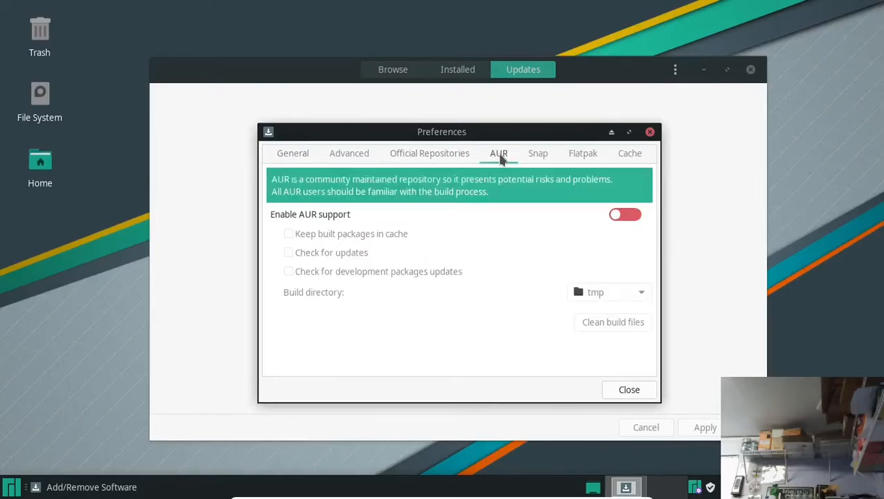
pyautogui.click(536, 153)
pyautogui.click(580, 153)
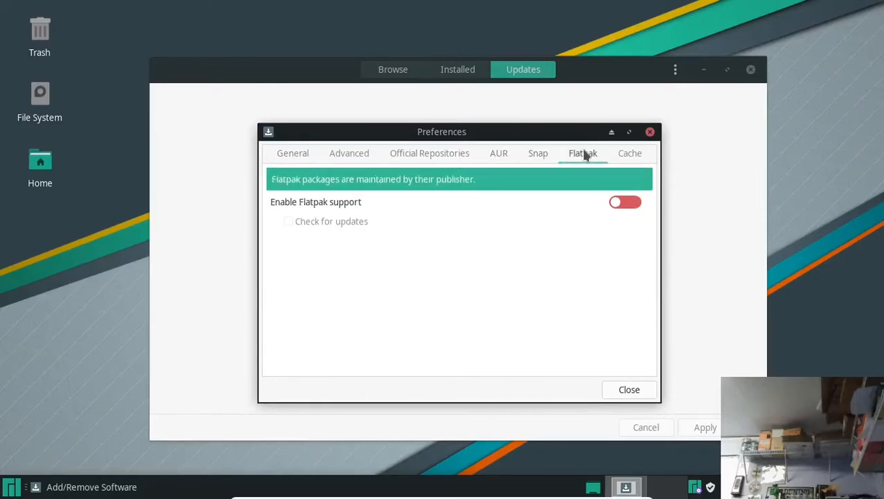
pyautogui.click(292, 151)
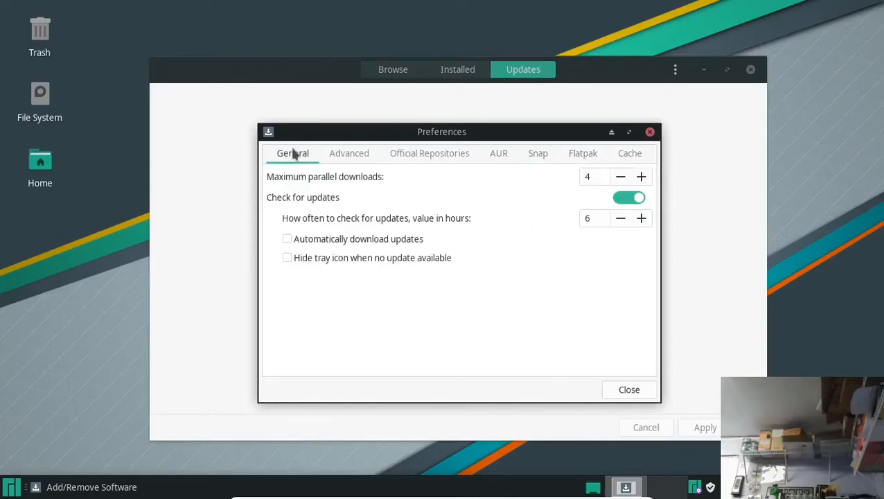
pyautogui.click(332, 156)
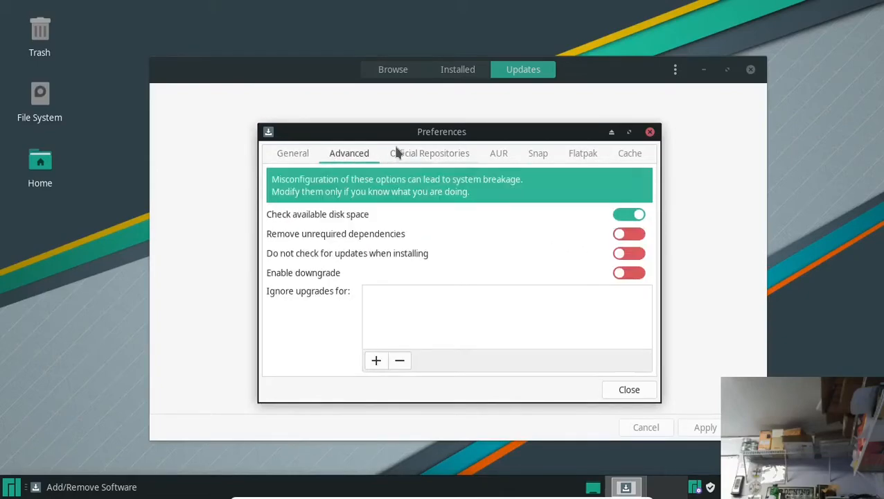
pyautogui.click(436, 153)
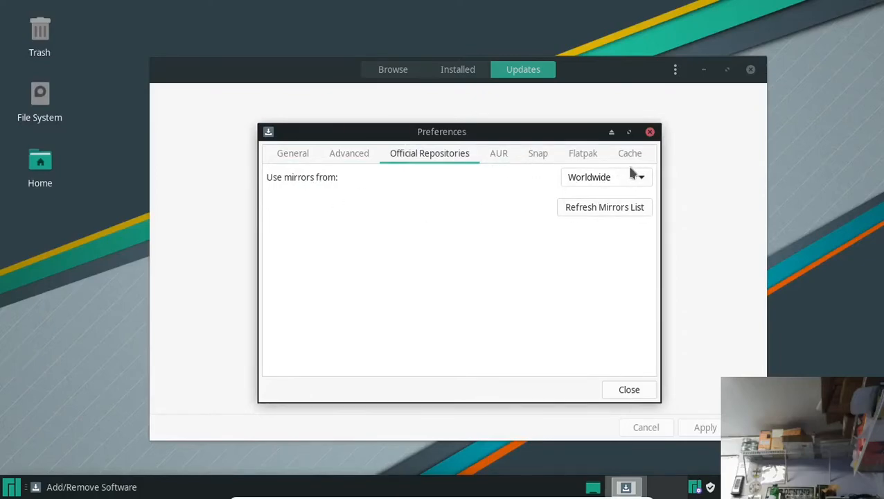
# Step: Enable AUR support and Flatpak support, each with checking for updates turned on
pyautogui.click(500, 156)
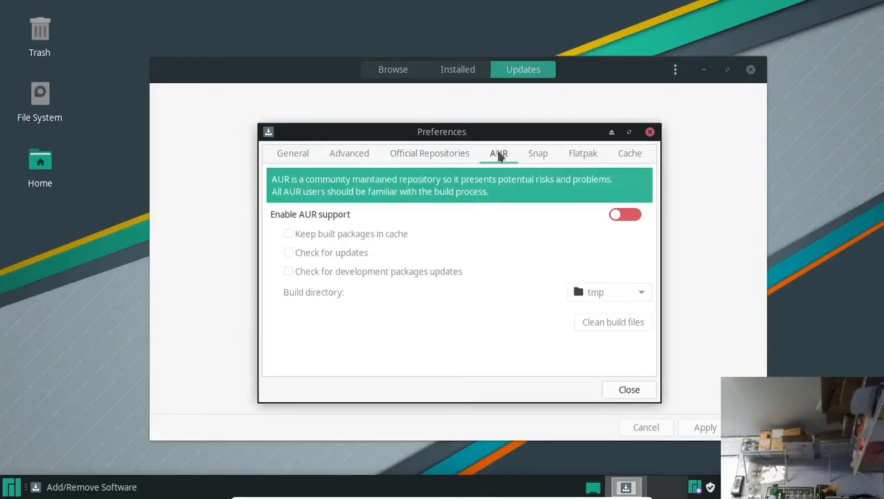
pyautogui.click(633, 216)
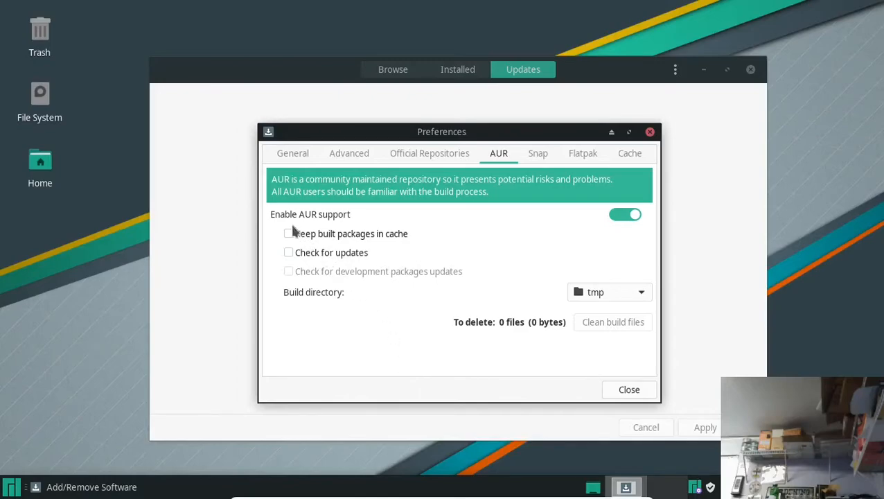
pyautogui.click(290, 252)
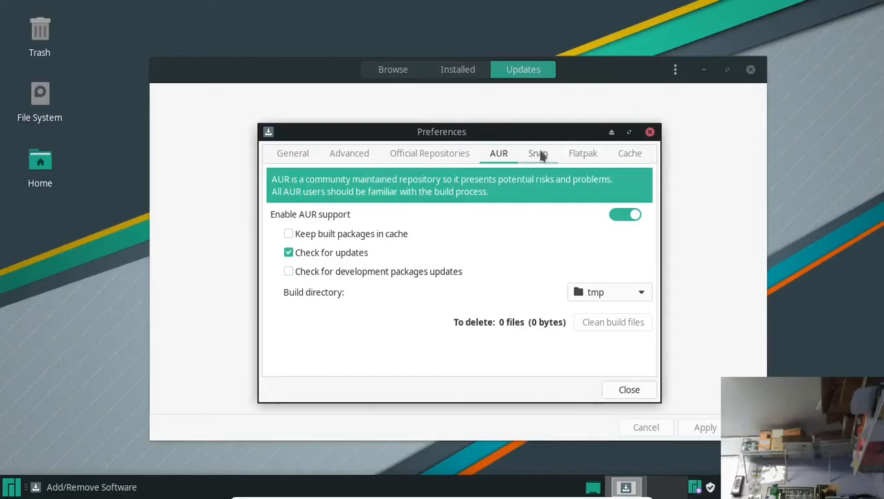
pyautogui.click(583, 153)
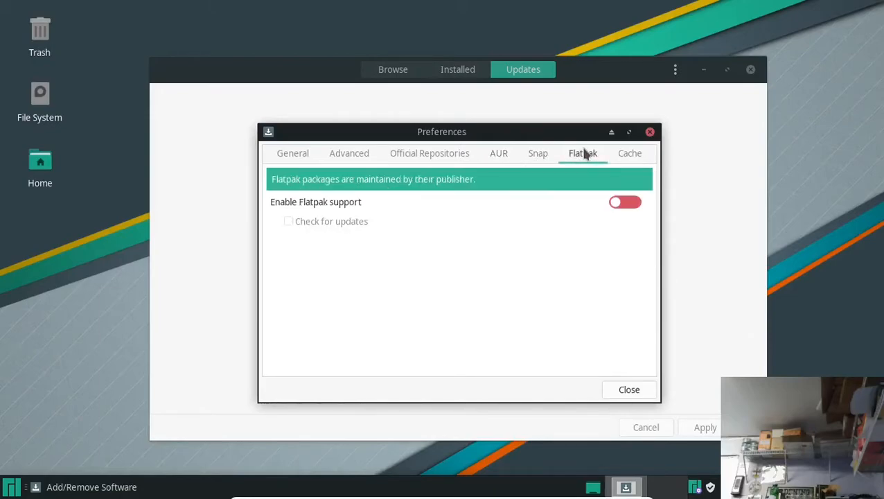
pyautogui.click(626, 202)
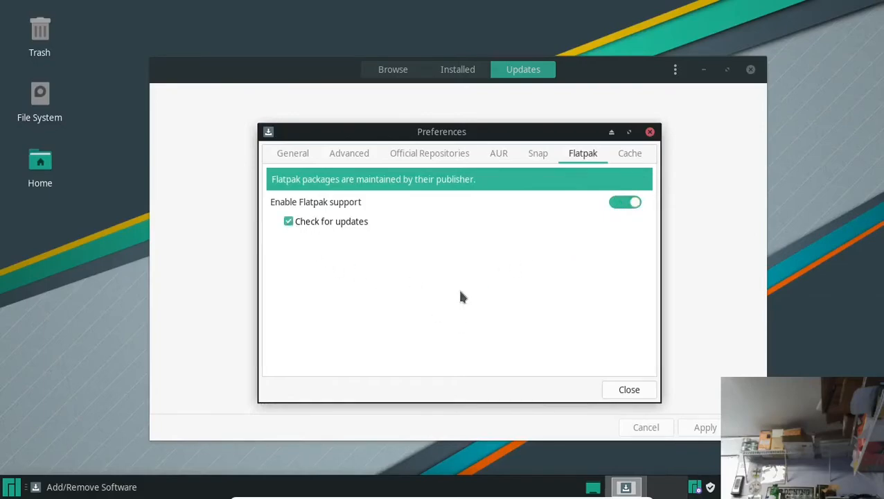
pyautogui.click(541, 153)
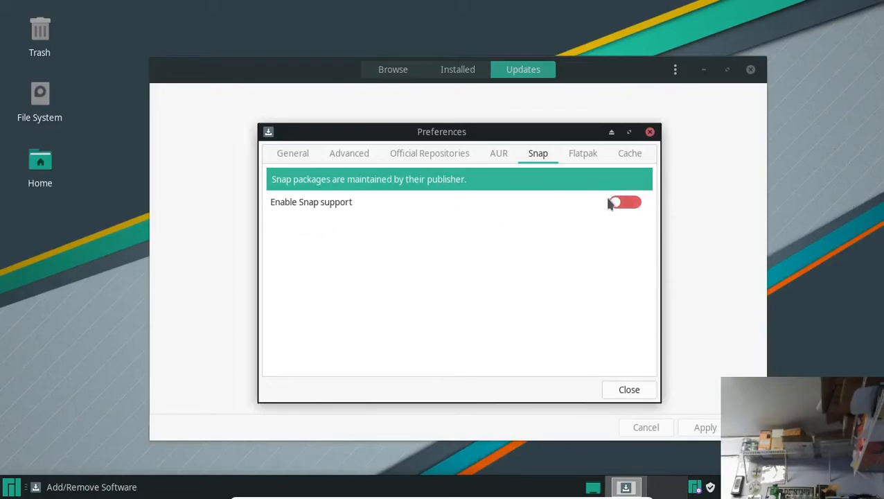
pyautogui.click(627, 201)
pyautogui.click(628, 202)
# Step: Review the Flatpak and AUR settings once more and close the preferences
pyautogui.click(585, 158)
pyautogui.click(494, 152)
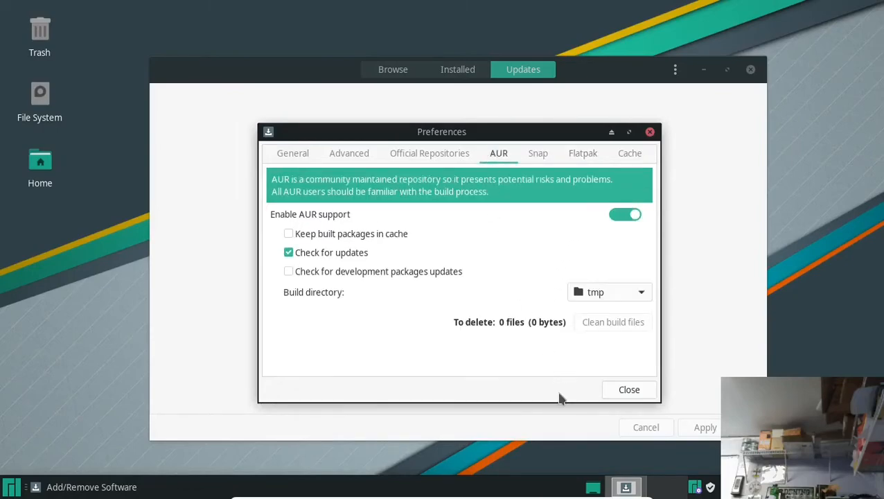
pyautogui.click(624, 389)
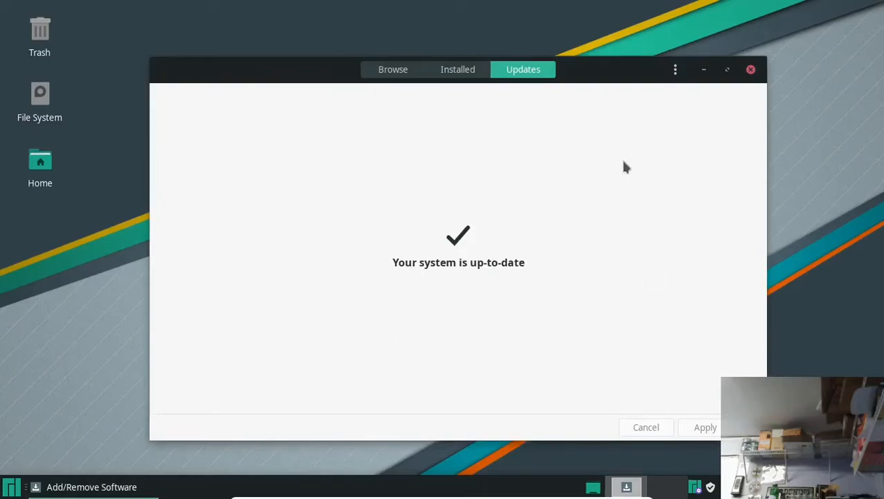
# Step: Search the software catalogue for "google chrome" and limit the results to AUR packages
pyautogui.click(394, 70)
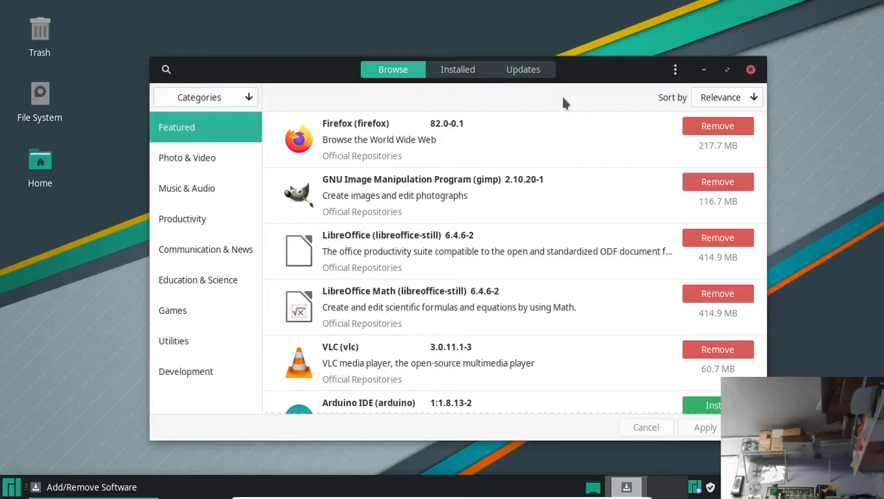
pyautogui.write('goolgle')
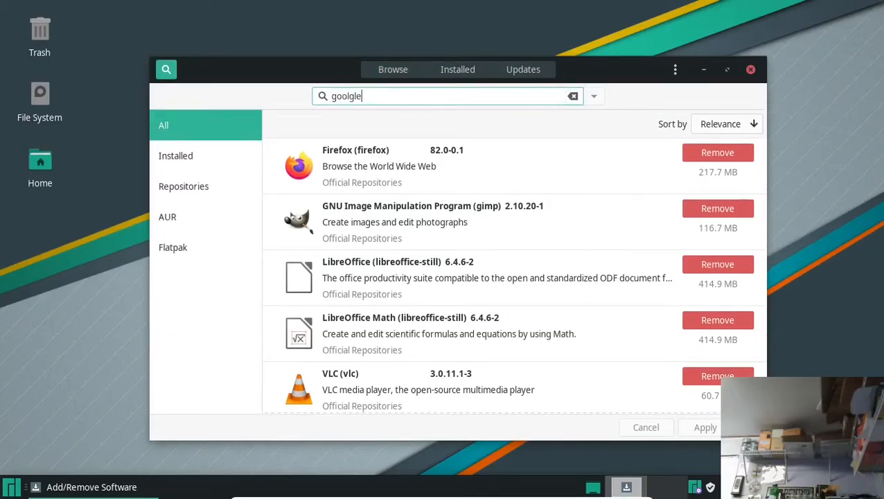
pyautogui.press('BackSpace')
pyautogui.press('BackSpace')
pyautogui.press('BackSpace')
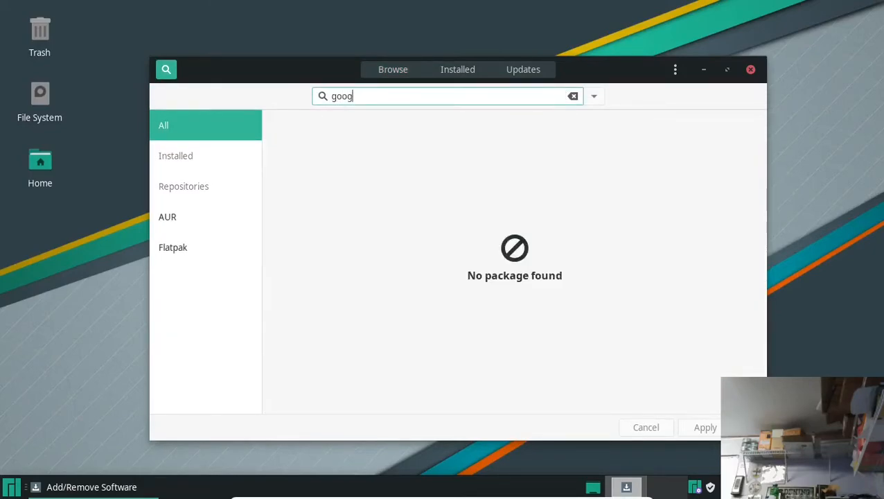
pyautogui.write('gle chrome')
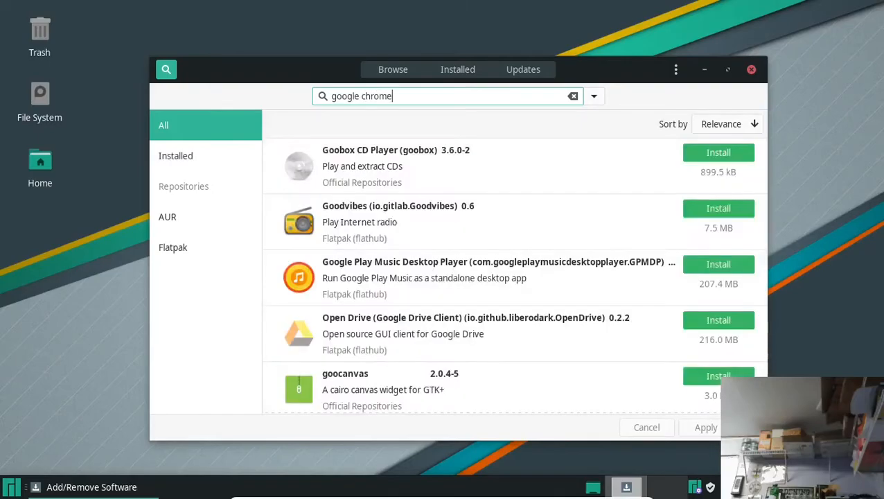
pyautogui.click(178, 219)
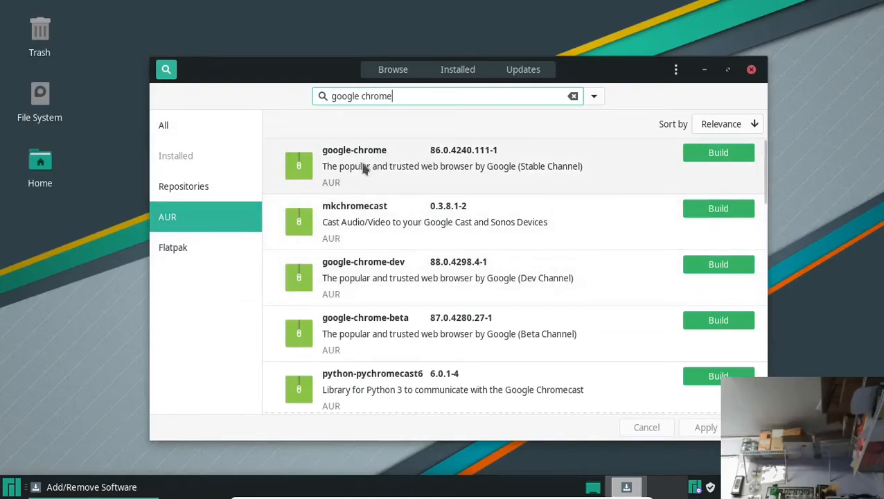
# Step: Mark the google-chrome package from the AUR for building and apply the pending operation to get the transaction summary
pyautogui.click(707, 153)
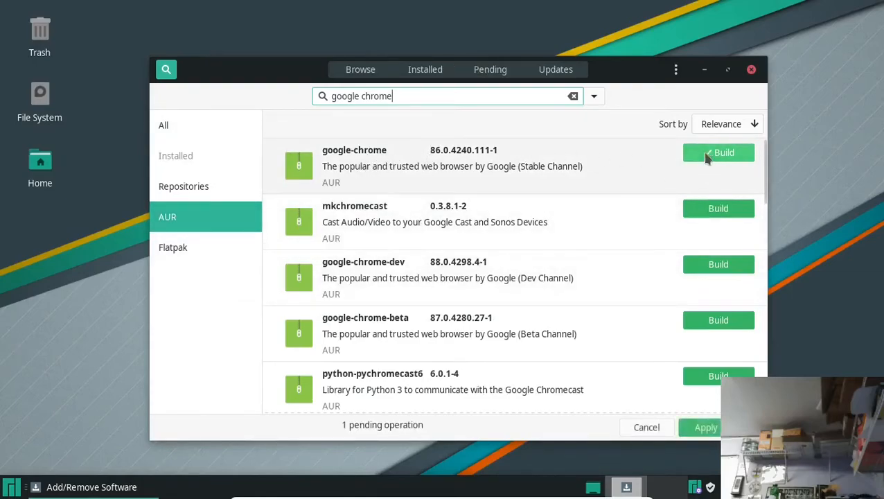
pyautogui.click(706, 429)
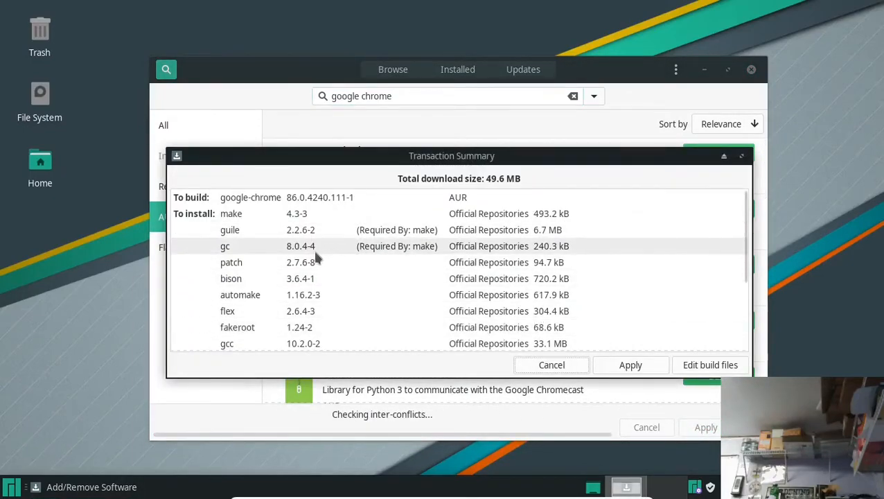
# Step: Review the packages and dependencies listed in the transaction summary for the google-chrome build
pyautogui.scroll(-3, 316, 250)
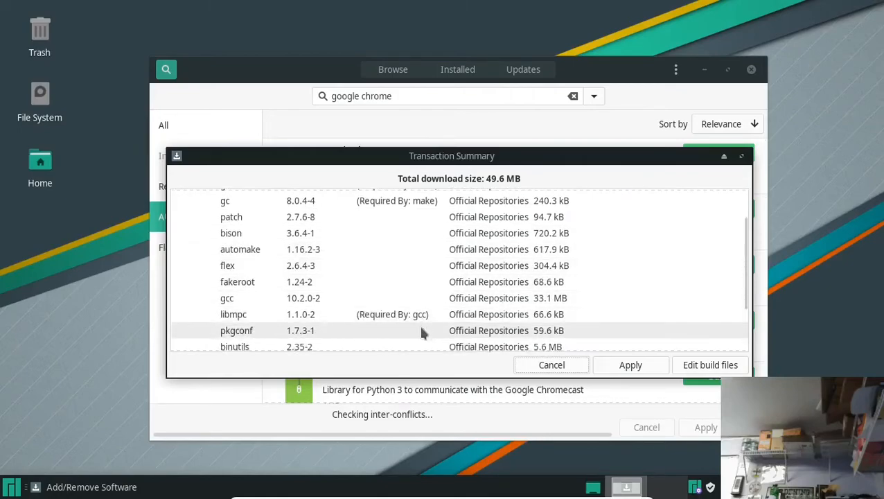
pyautogui.scroll(3, 420, 312)
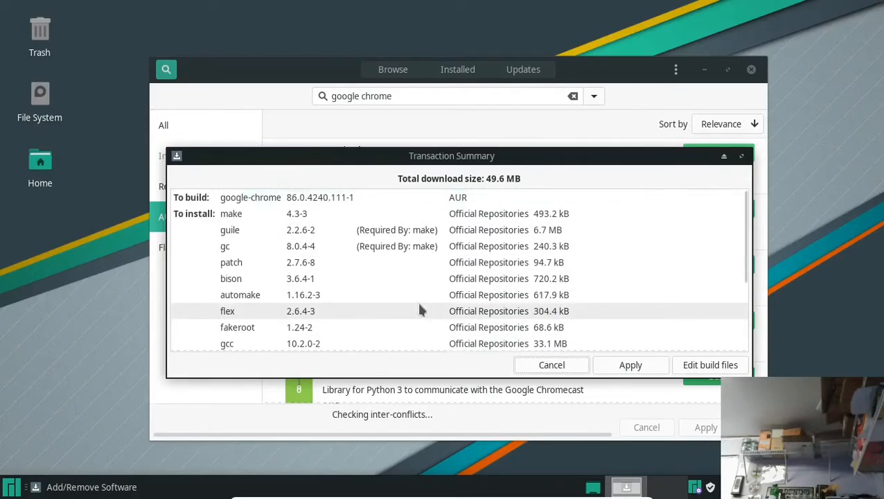
pyautogui.scroll(-3, 385, 298)
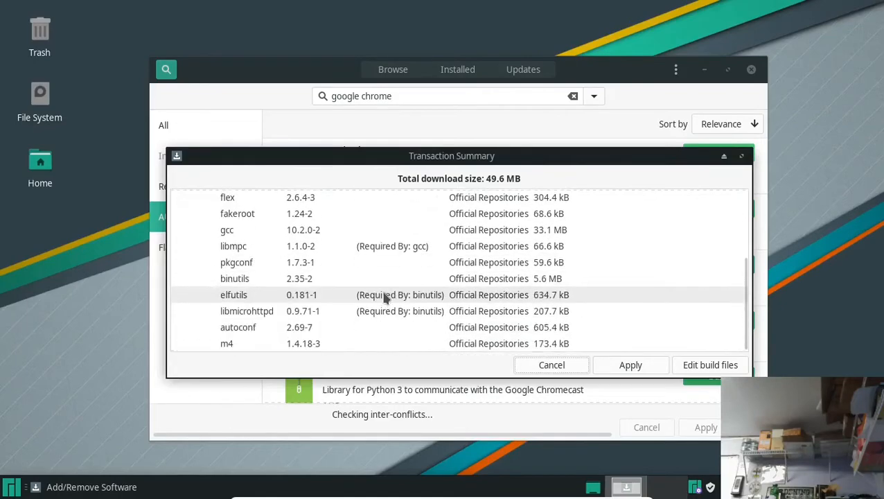
pyautogui.scroll(3, 384, 298)
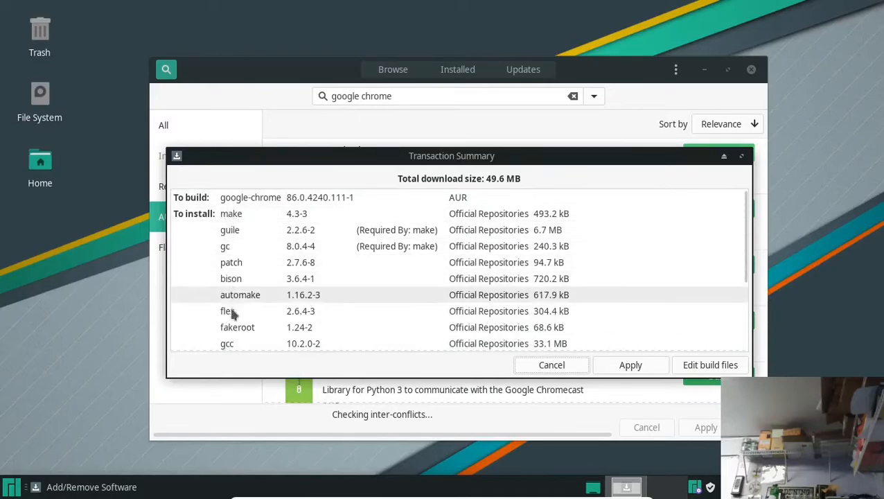
pyautogui.scroll(-2, 246, 291)
pyautogui.scroll(2, 252, 275)
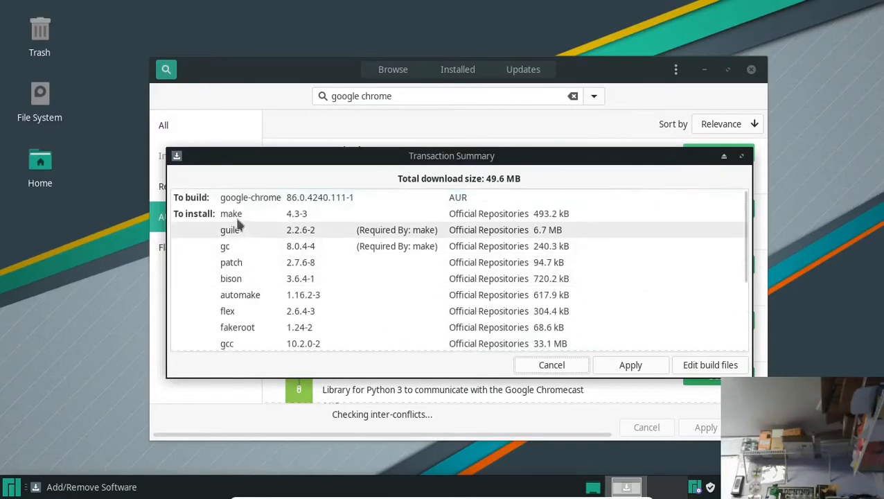
pyautogui.scroll(-5, 256, 305)
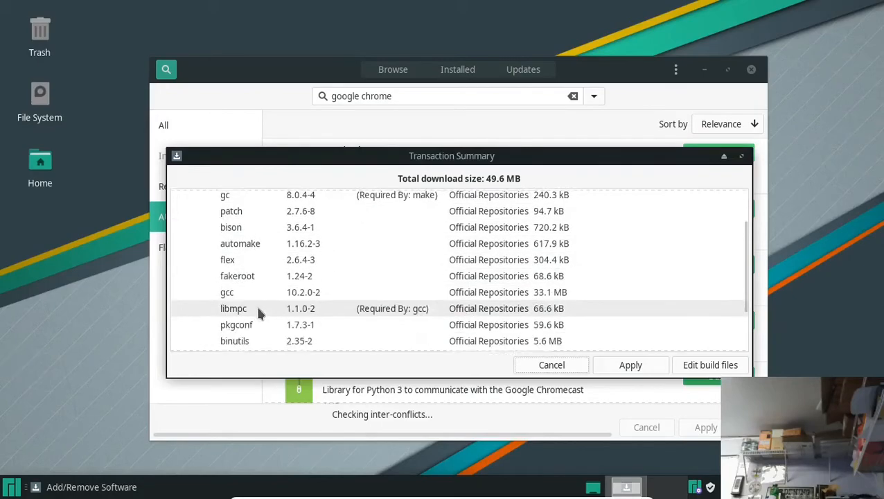
pyautogui.scroll(5, 458, 312)
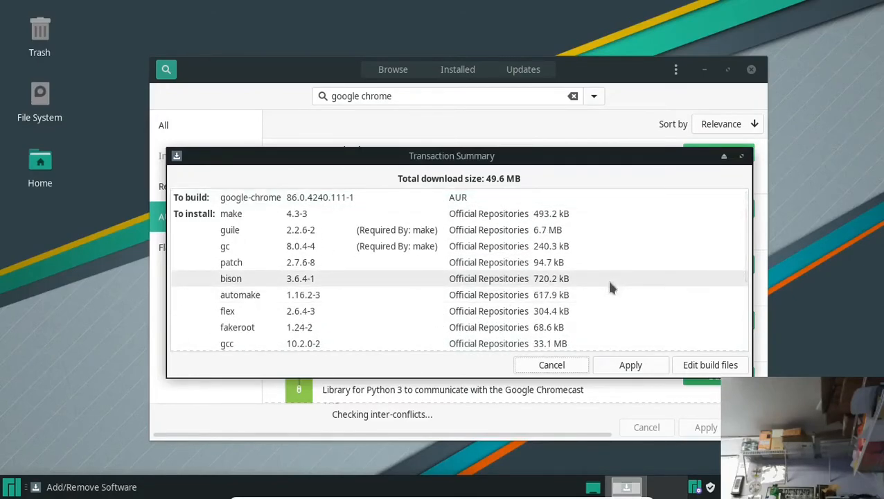
# Step: Approve the google-chrome transaction, follow the build details until it finishes, and close the software manager
pyautogui.click(631, 365)
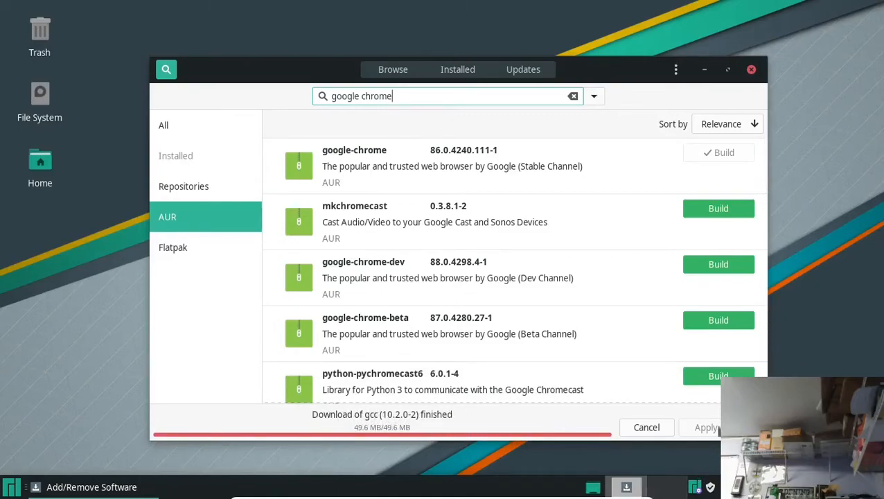
pyautogui.click(751, 428)
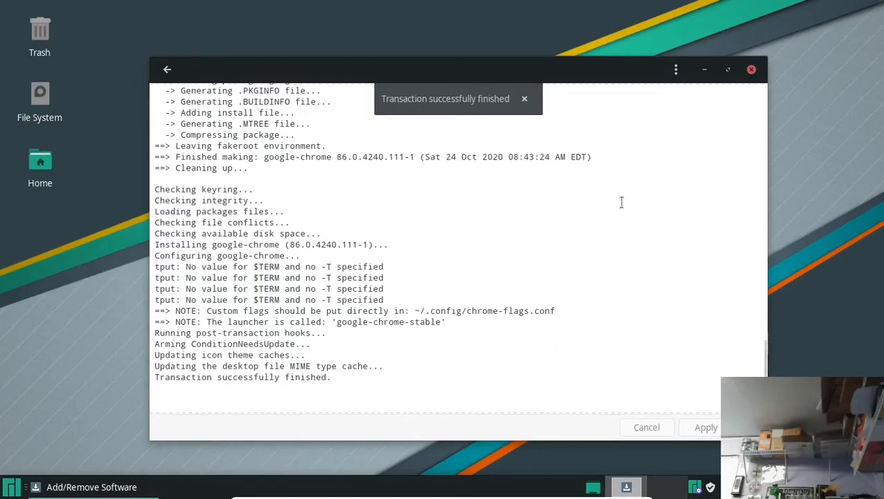
pyautogui.click(752, 70)
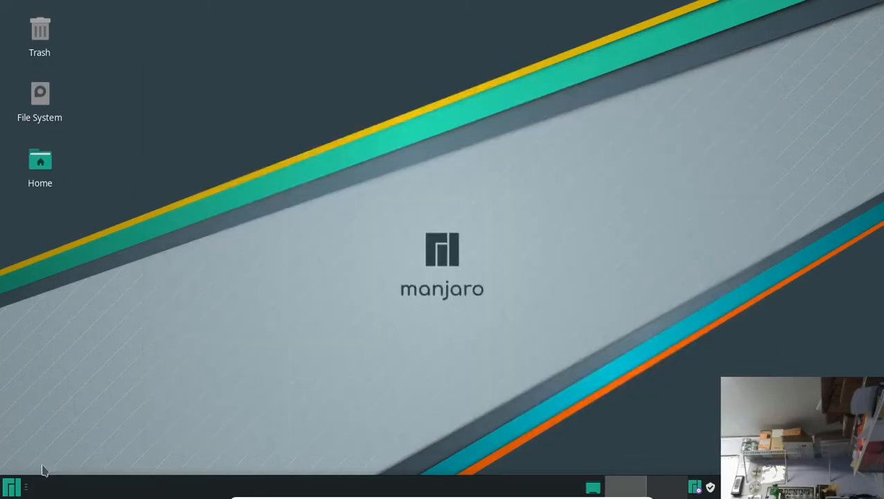
# Step: Launch Google Chrome from the Internet applications, check its welcome page in a maximized window, and close the browser
pyautogui.press('super')
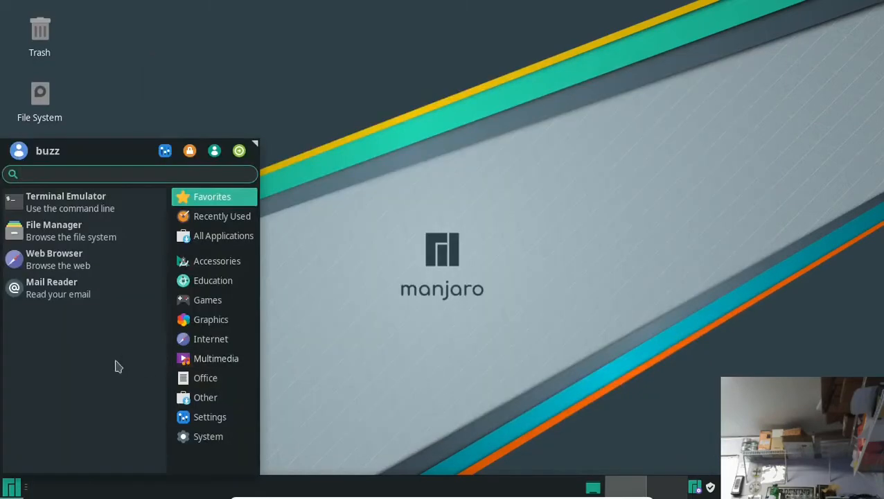
pyautogui.click(206, 339)
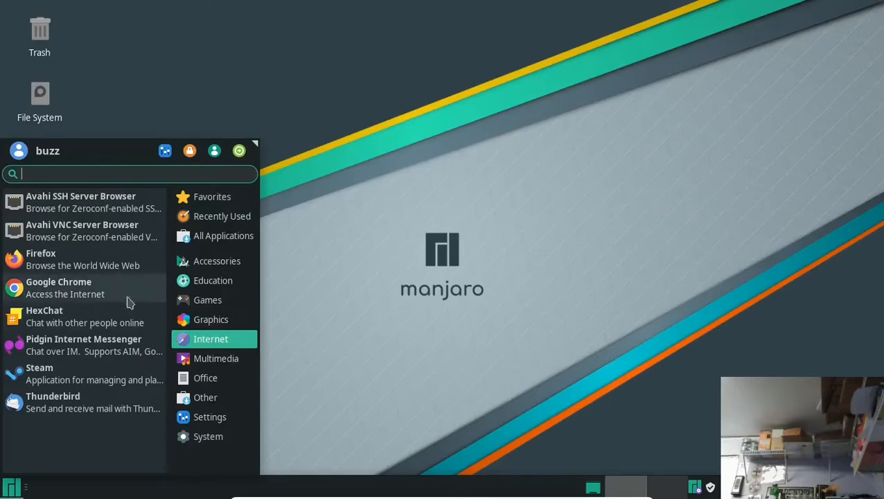
pyautogui.click(80, 297)
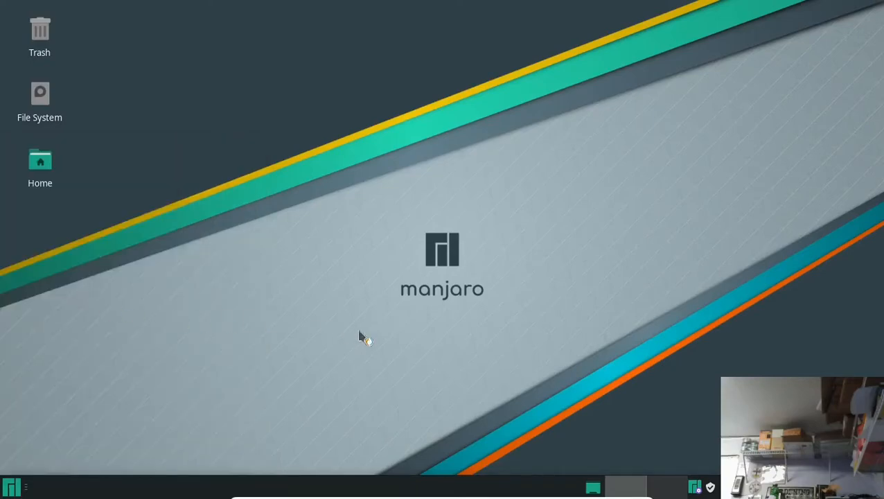
pyautogui.press('Return')
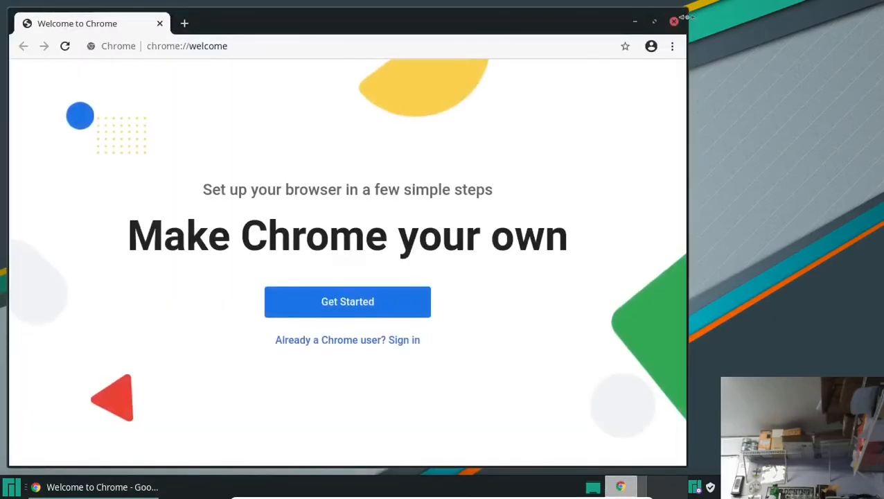
pyautogui.click(654, 21)
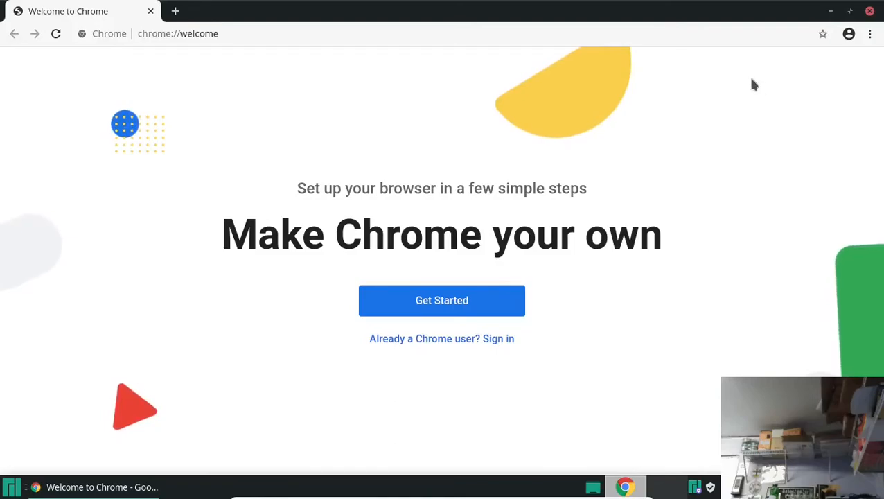
pyautogui.click(870, 11)
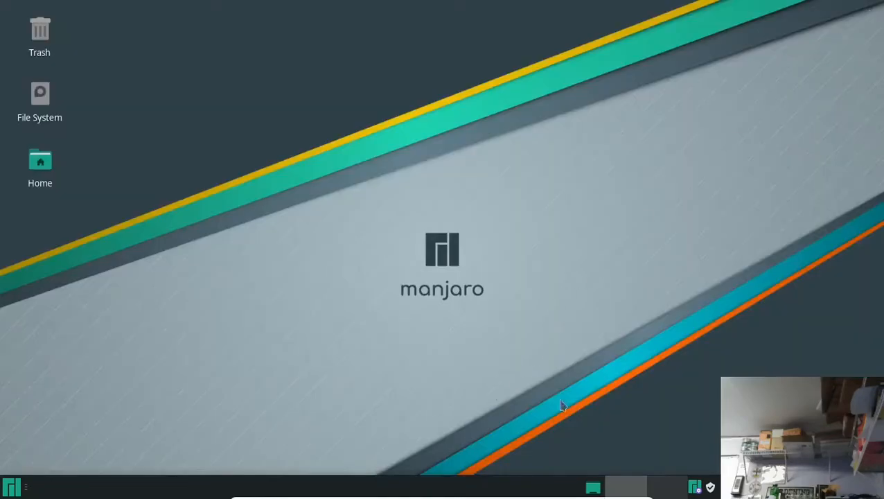
# Step: Reopen Add/Remove Software, search for "zoom", and compare the results from Repositories, AUR and Flatpak, finishing on Flatpak
pyautogui.click(712, 489)
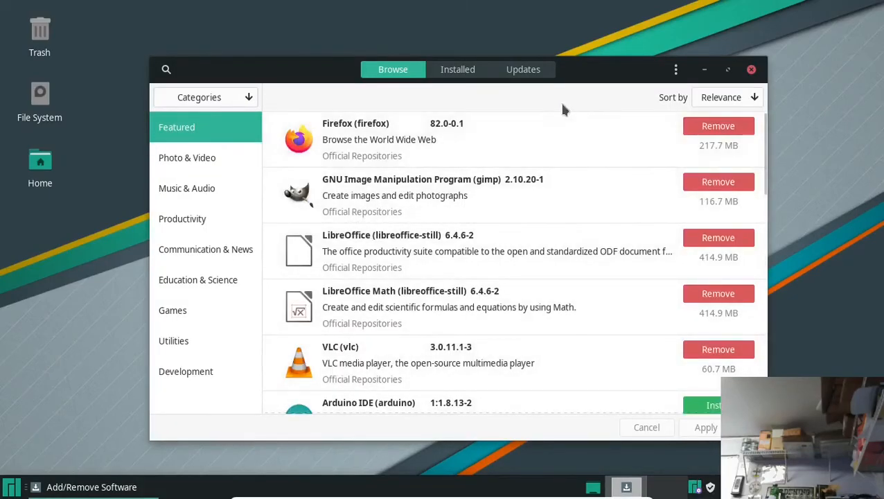
pyautogui.write('zoom')
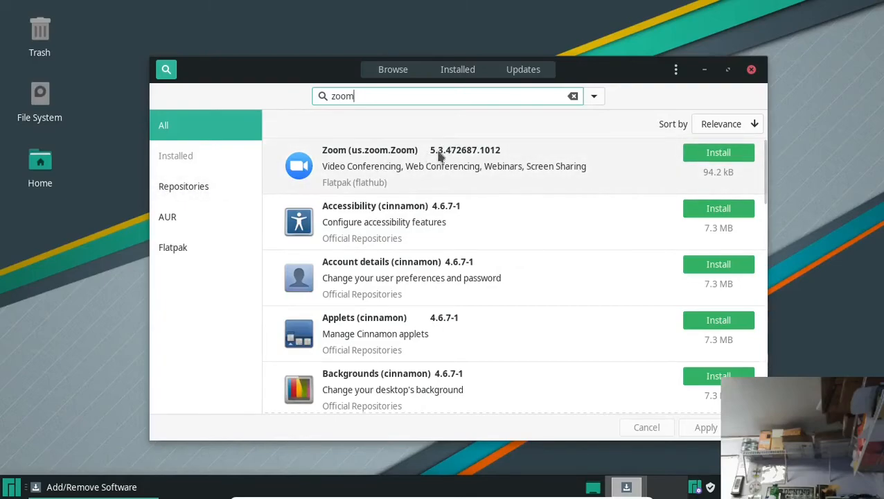
pyautogui.click(201, 186)
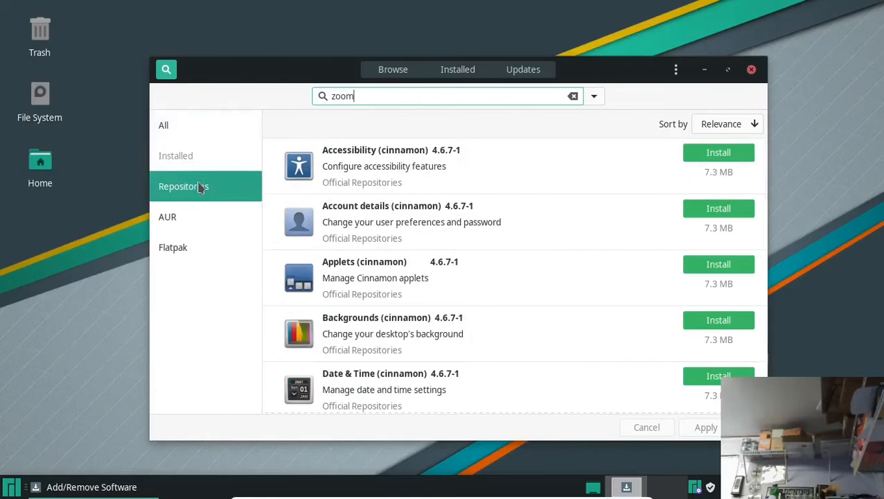
pyautogui.click(198, 215)
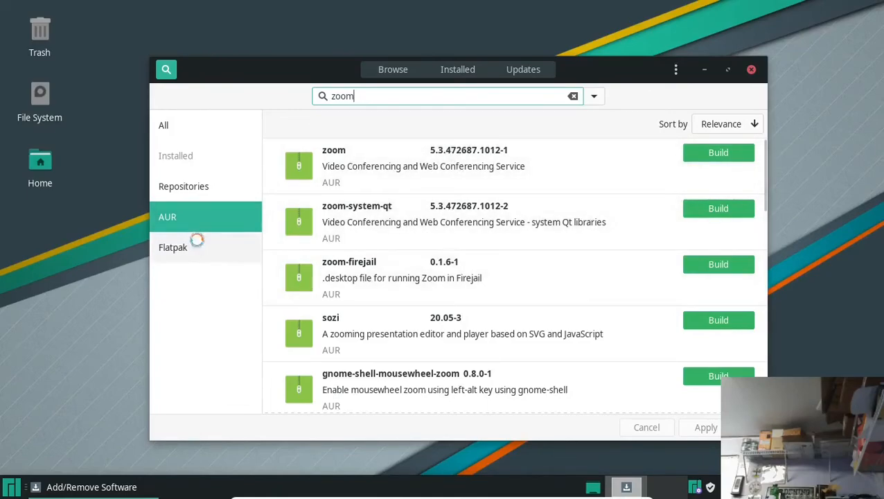
pyautogui.click(196, 244)
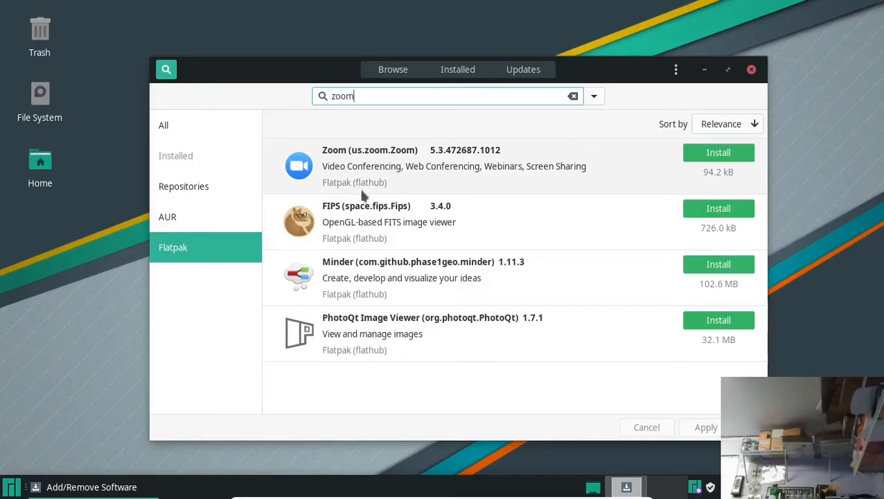
pyautogui.click(204, 124)
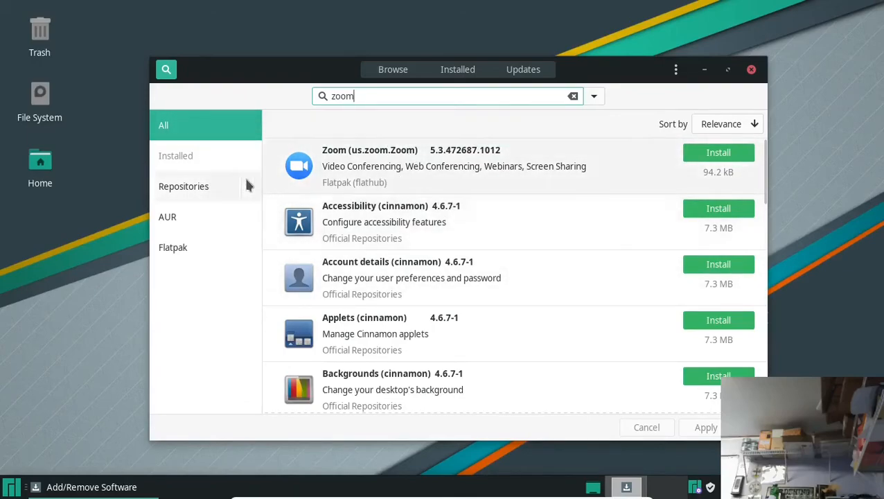
pyautogui.click(180, 220)
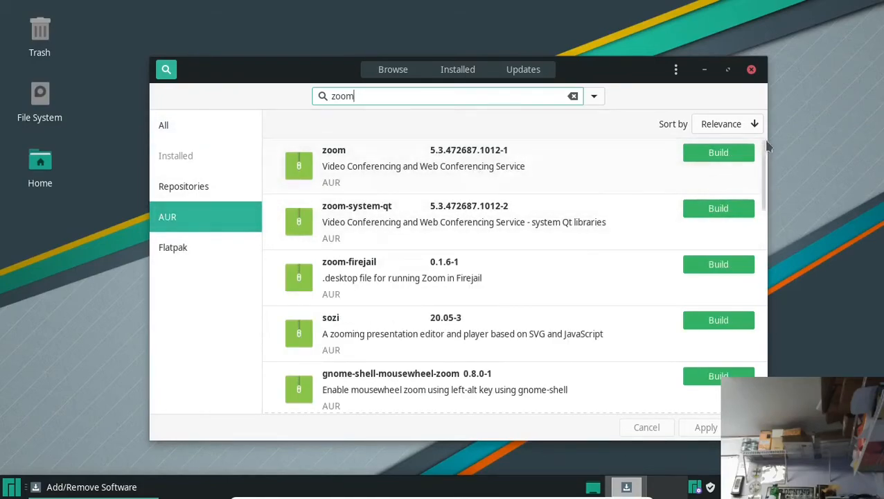
pyautogui.click(222, 258)
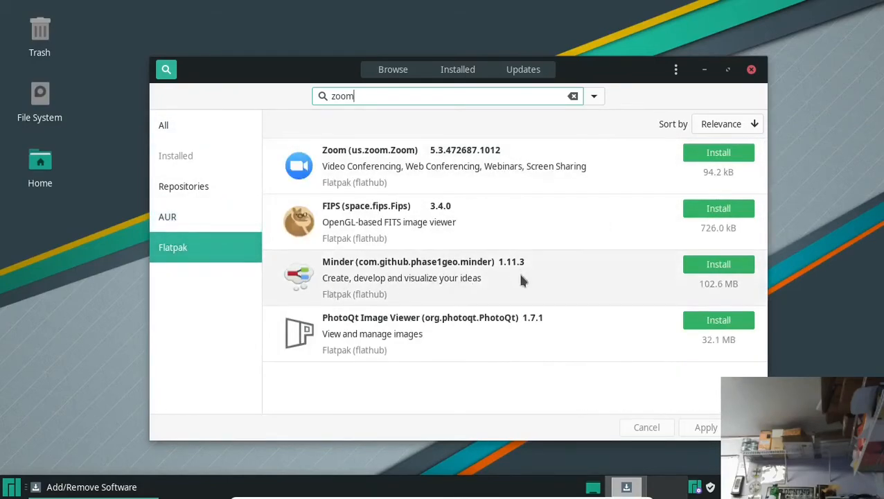